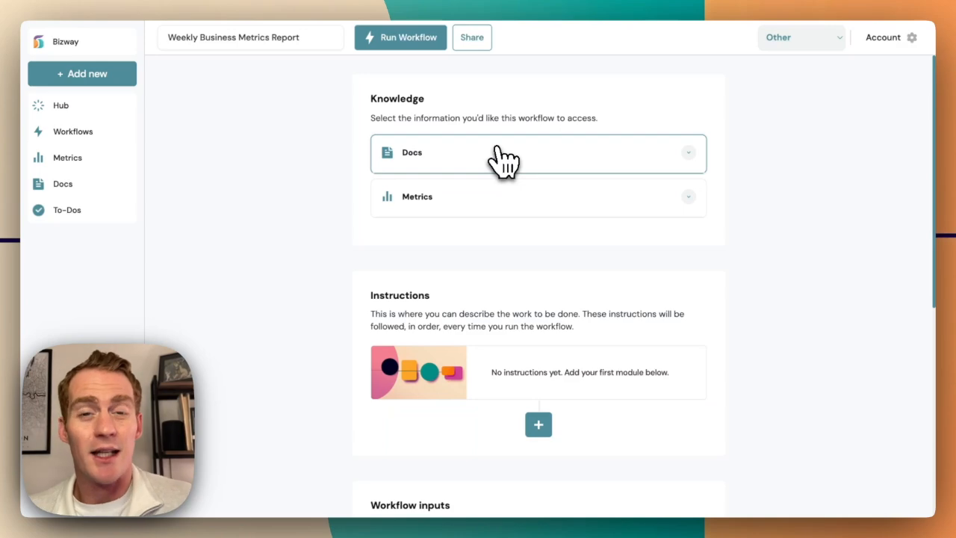
Include the 'Memory' summary among the docs the workflow can access
{"action": "left_click", "coordinate": [504, 157]}
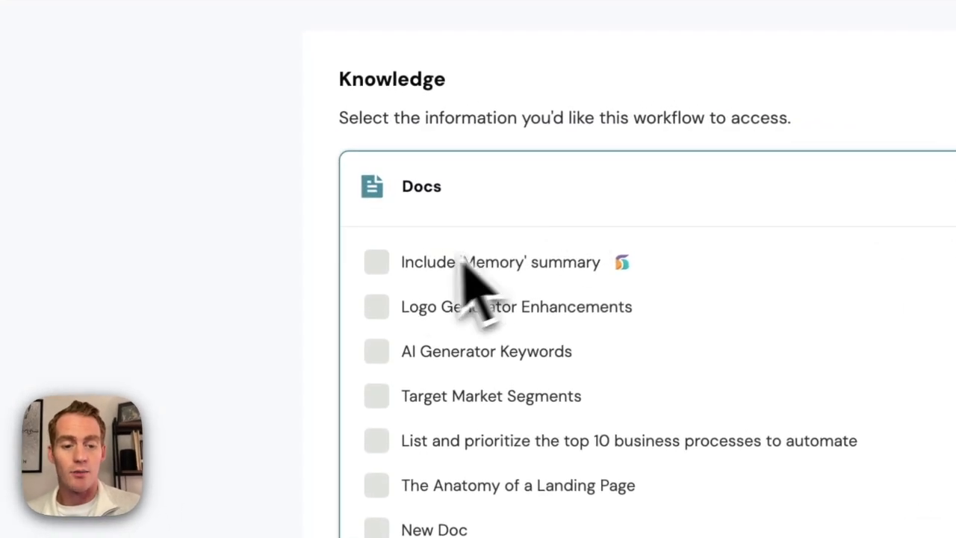
{"action": "left_click", "coordinate": [377, 264]}
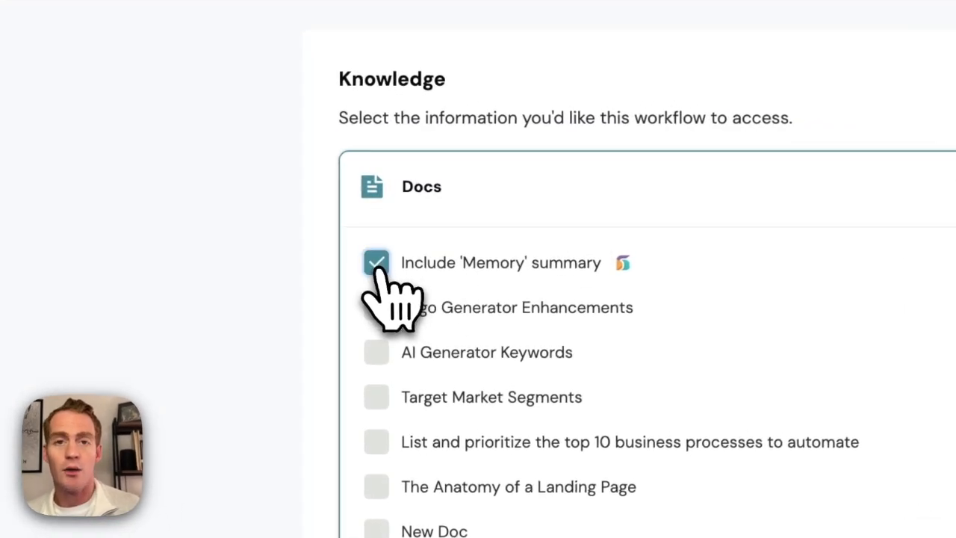
{"action": "left_click", "coordinate": [556, 220]}
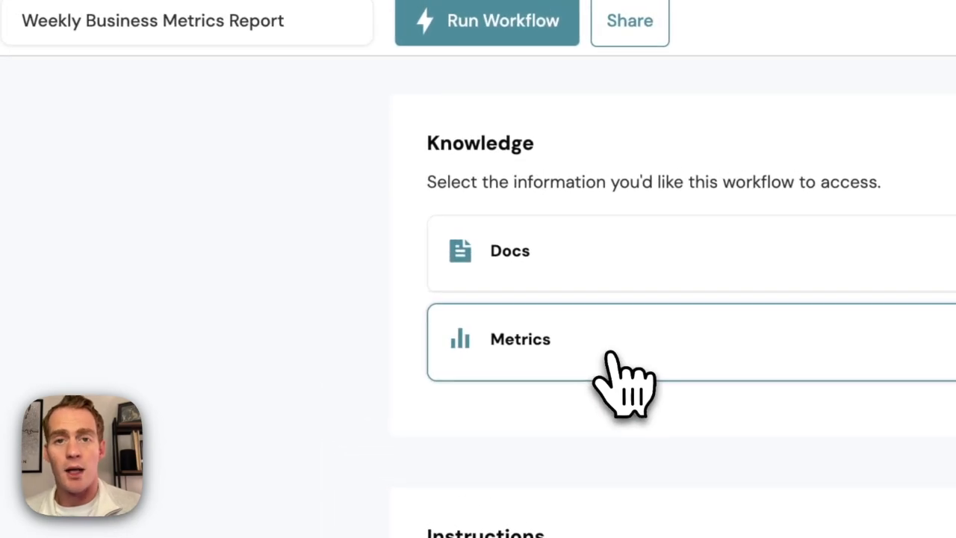
Give the workflow access to the Google Analytics 4, Stripe, YouTube and Beehiiv metrics, and include targets
{"action": "left_click", "coordinate": [612, 354]}
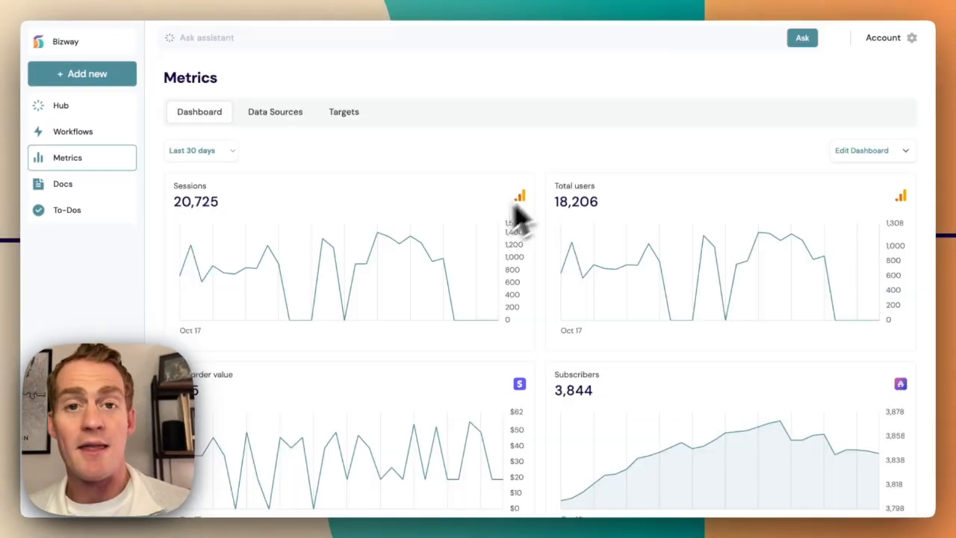
{"action": "scroll", "coordinate": [546, 197], "scroll_direction": "down", "scroll_amount": 5}
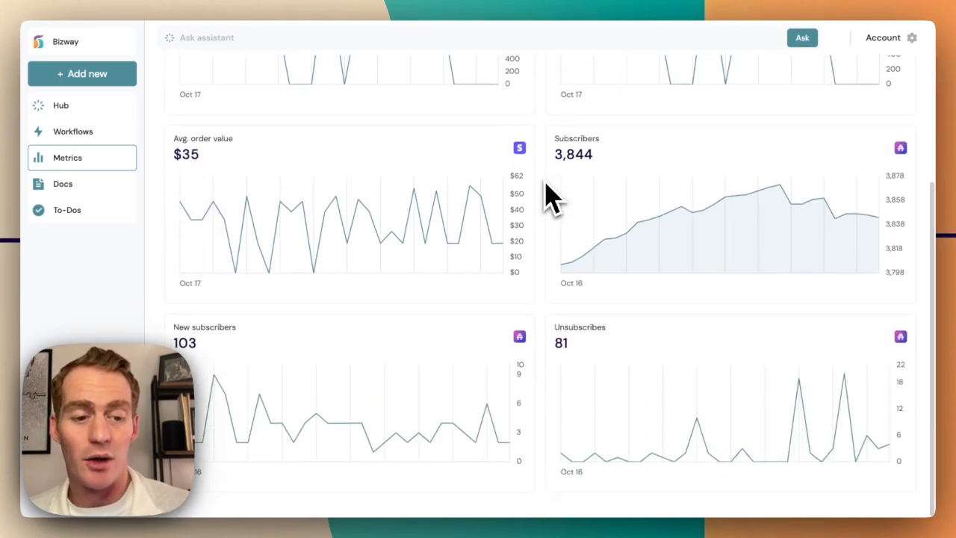
{"action": "scroll", "coordinate": [546, 195], "scroll_direction": "up", "scroll_amount": 5}
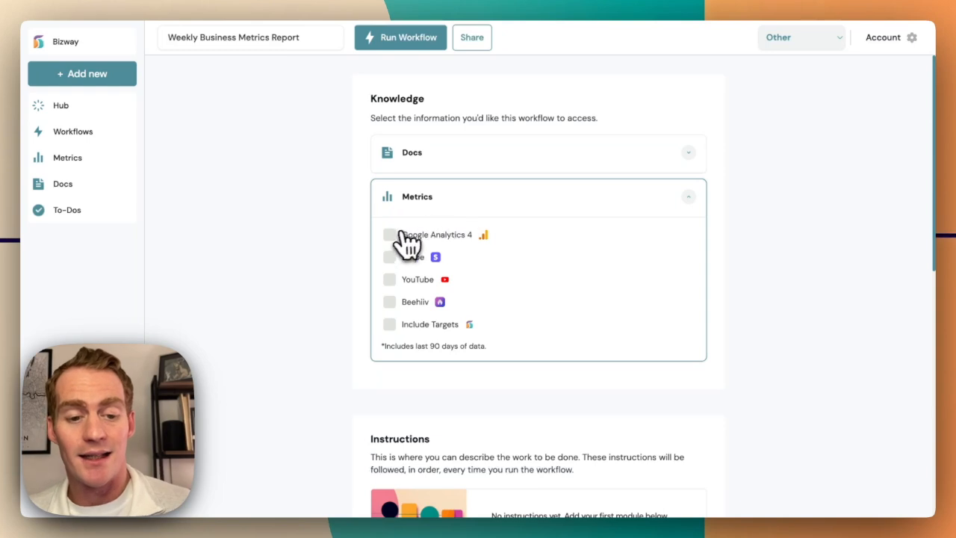
{"action": "left_click", "coordinate": [389, 257]}
{"action": "left_click", "coordinate": [389, 280]}
{"action": "left_click", "coordinate": [389, 302]}
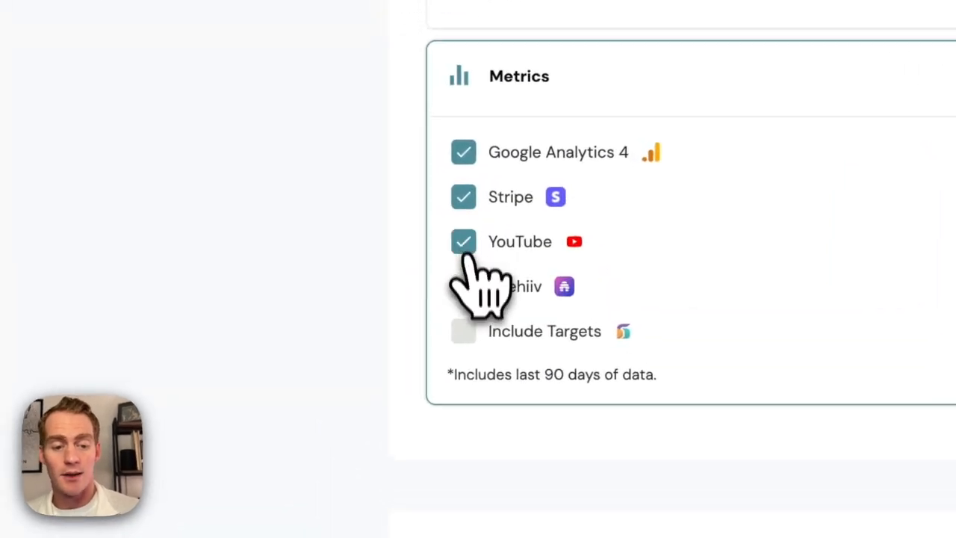
{"action": "left_click", "coordinate": [465, 332]}
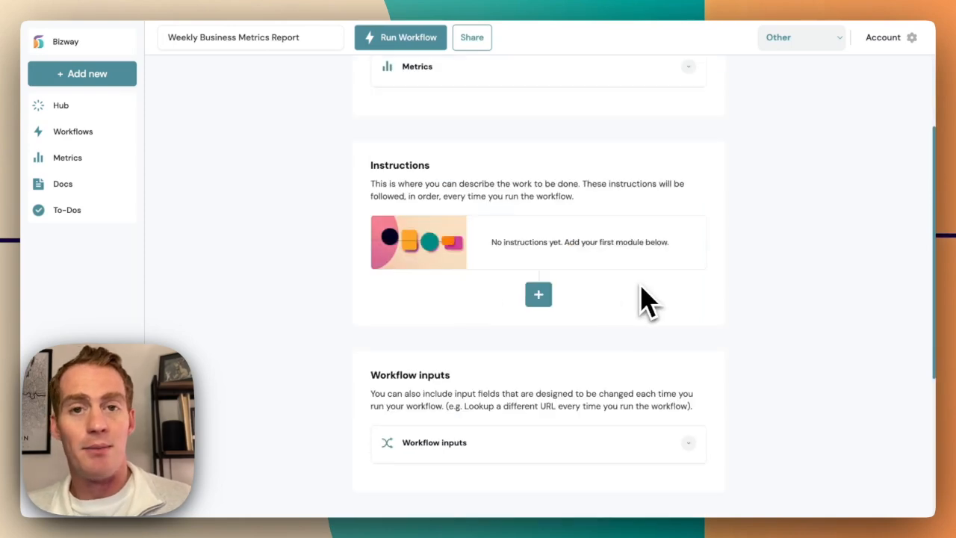
Add an Ask AI instruction named Main Report for a weekly breakdown of the past 7 days with KPIs, trends, insights and a comparison table against the previous report
{"action": "left_click", "coordinate": [538, 295]}
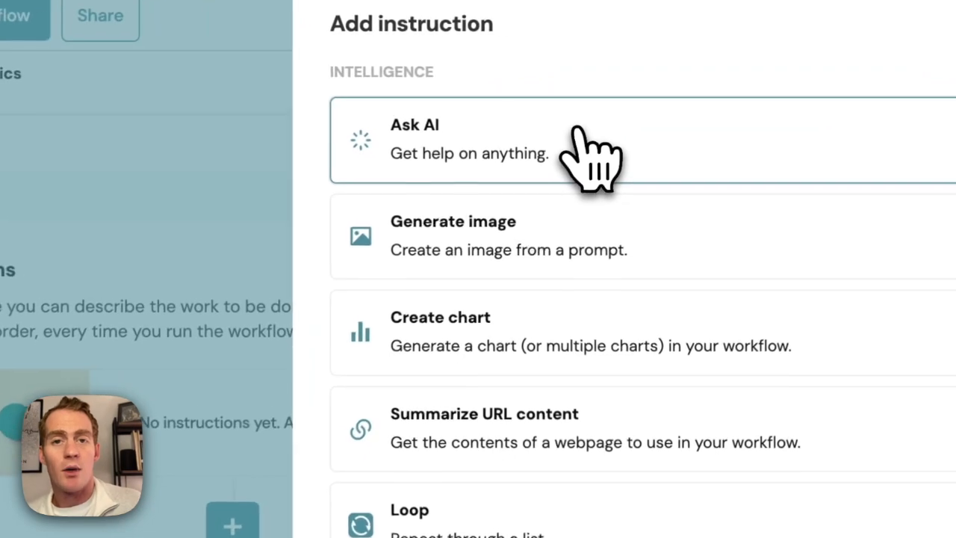
{"action": "left_click", "coordinate": [587, 157]}
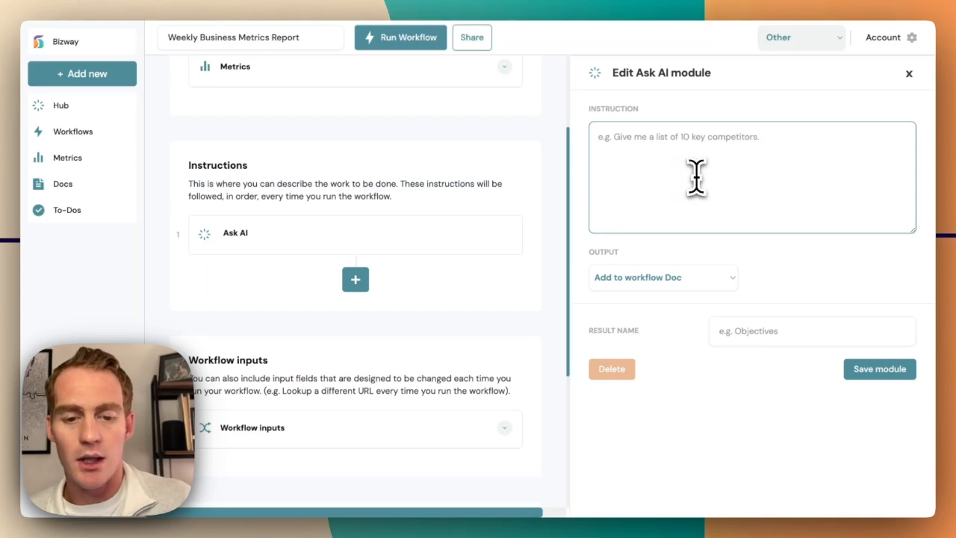
{"action": "type", "text": "Generate a weekly breakdown report of all business metrics, including key performance indicators, trends, and insights. please make a comparisons table, that references the previous weekly business metrics report."}
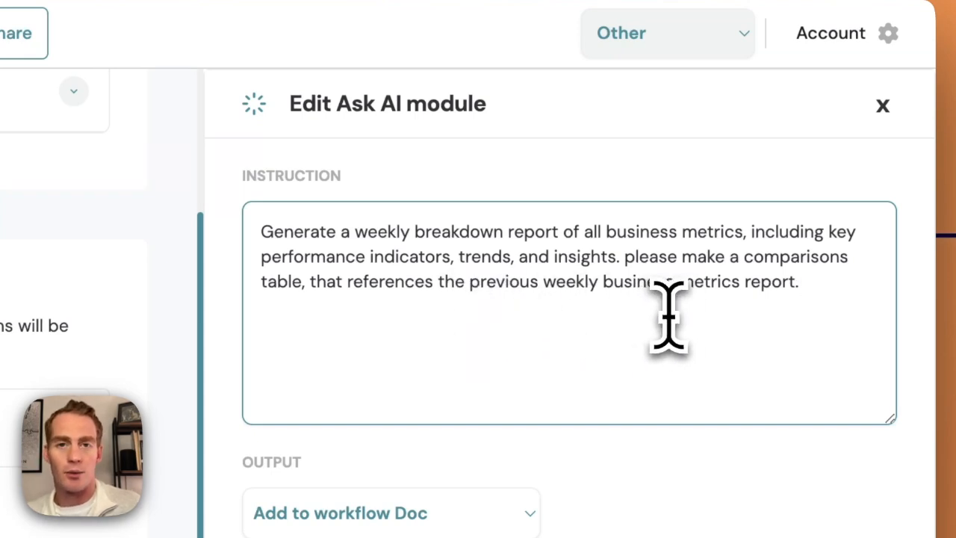
{"action": "left_click", "coordinate": [586, 290]}
{"action": "type", "text": "Main Report"}
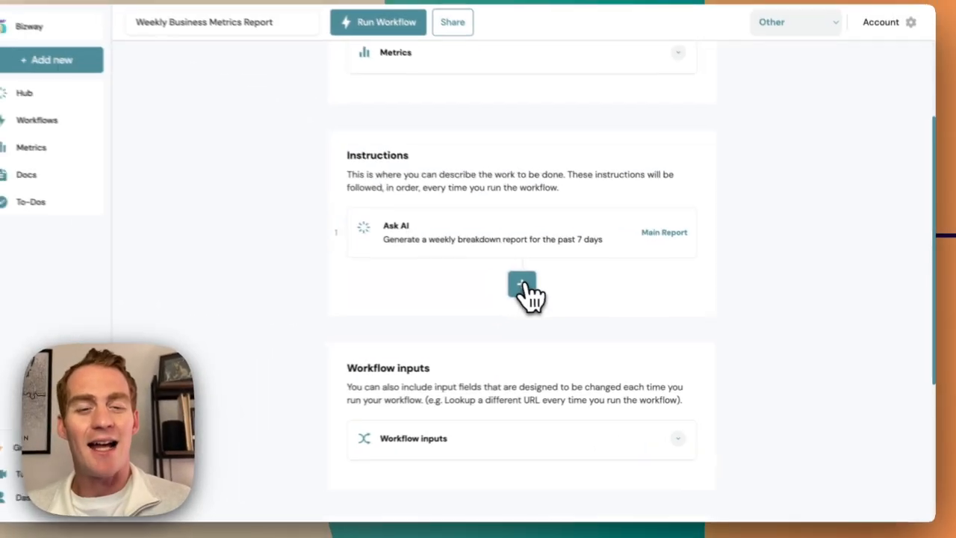
Add a second Ask AI instruction named Recommendations, requesting growth strategies and focus areas based on the metrics analysis
{"action": "left_click", "coordinate": [537, 292]}
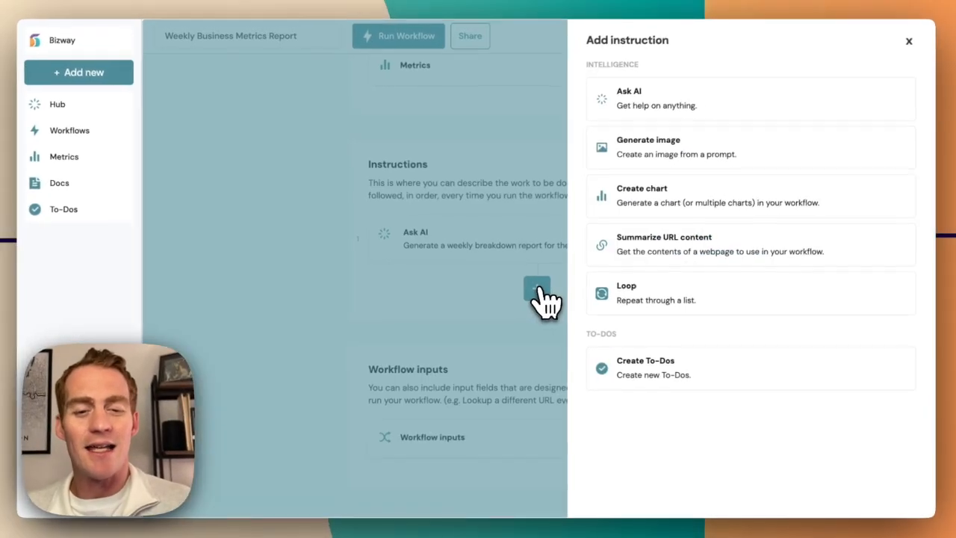
{"action": "left_click", "coordinate": [686, 120]}
{"action": "left_click", "coordinate": [677, 138]}
{"action": "type", "text": "Provide recommendations for growth strategies and areas to focus on based on the metrics analysis"}
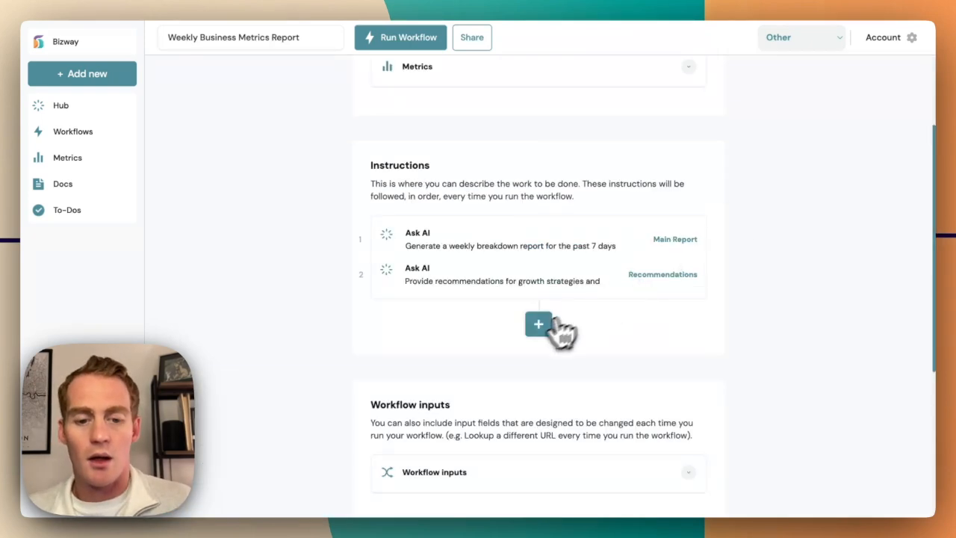
Add a bar chart instruction named Charts that identifies 3 key metrics and charts each week-by-week over the past 8 weeks
{"action": "left_click", "coordinate": [541, 325]}
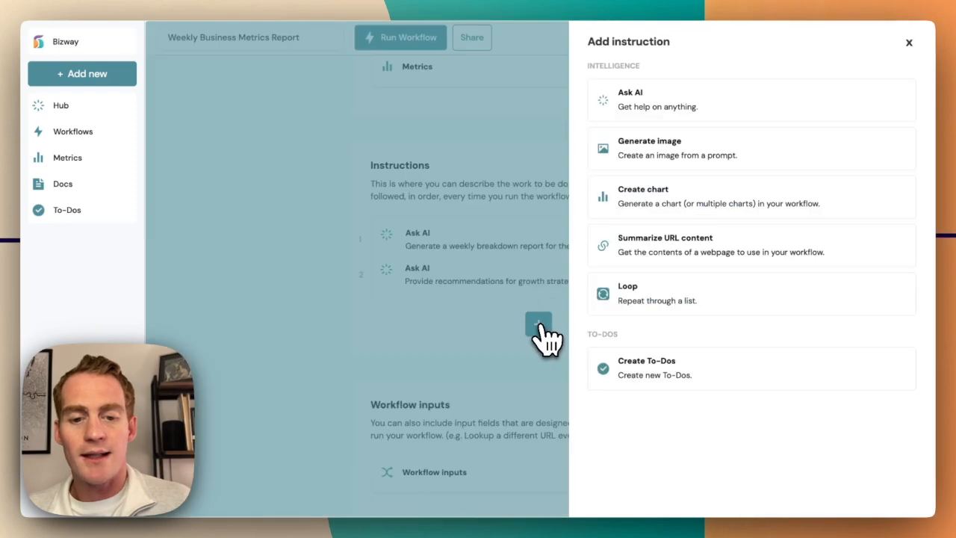
{"action": "left_click", "coordinate": [672, 201]}
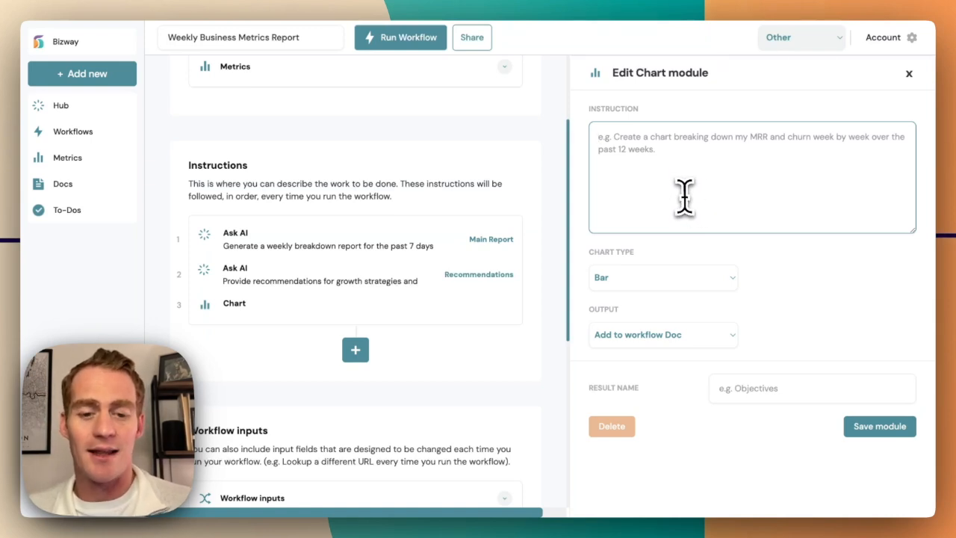
{"action": "type", "text": "Identify 3 Key Metrics from the above report, and create a chart for each, breaking down performance week-by-week over the past 8 weeks."}
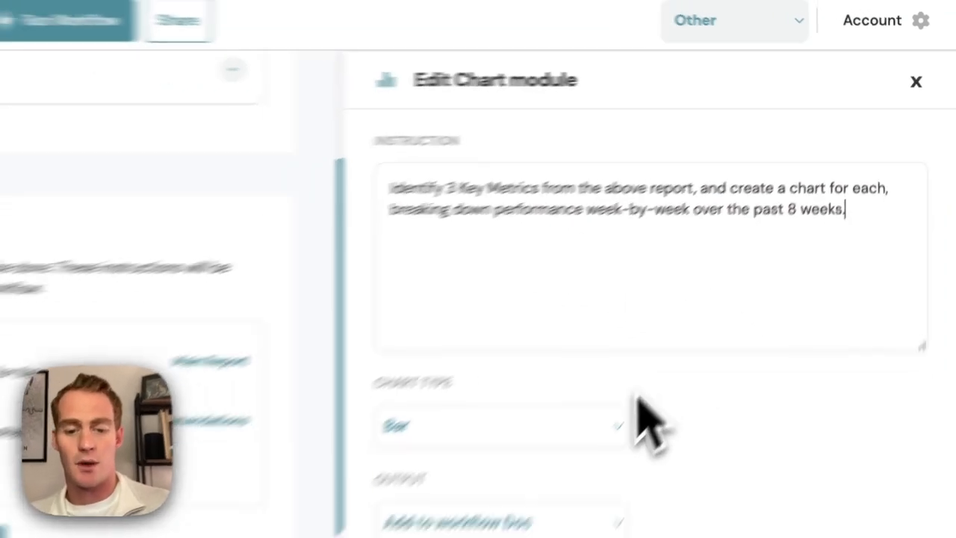
{"action": "left_click", "coordinate": [757, 383]}
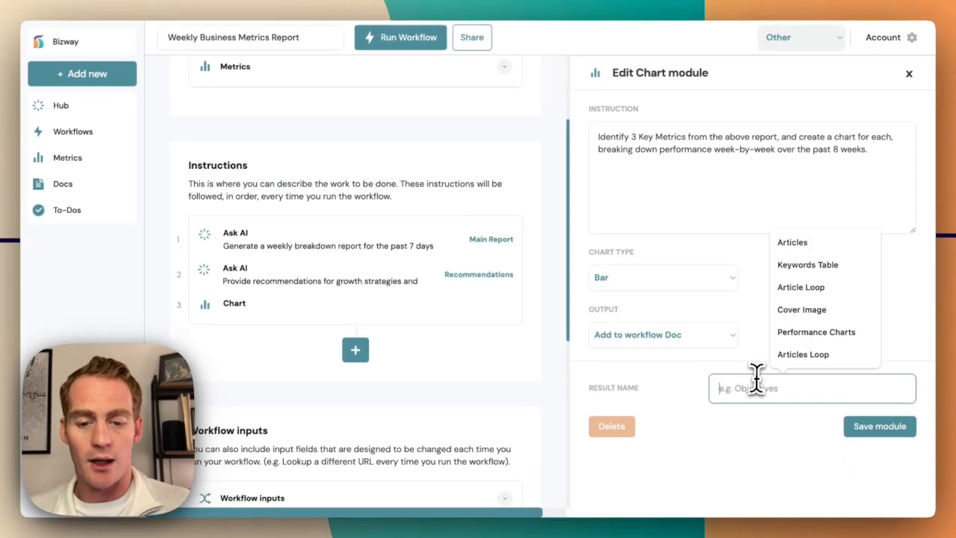
{"action": "type", "text": "Charts"}
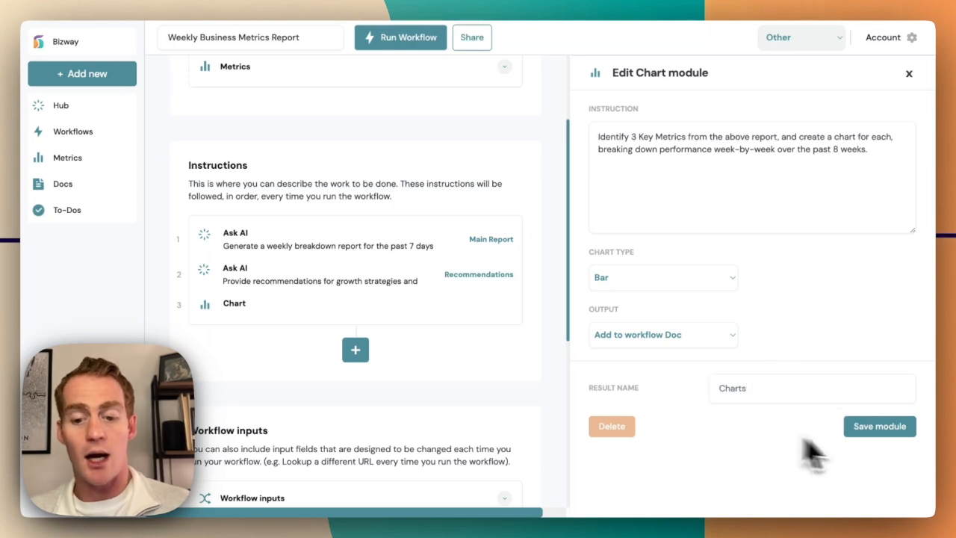
{"action": "left_click", "coordinate": [899, 432]}
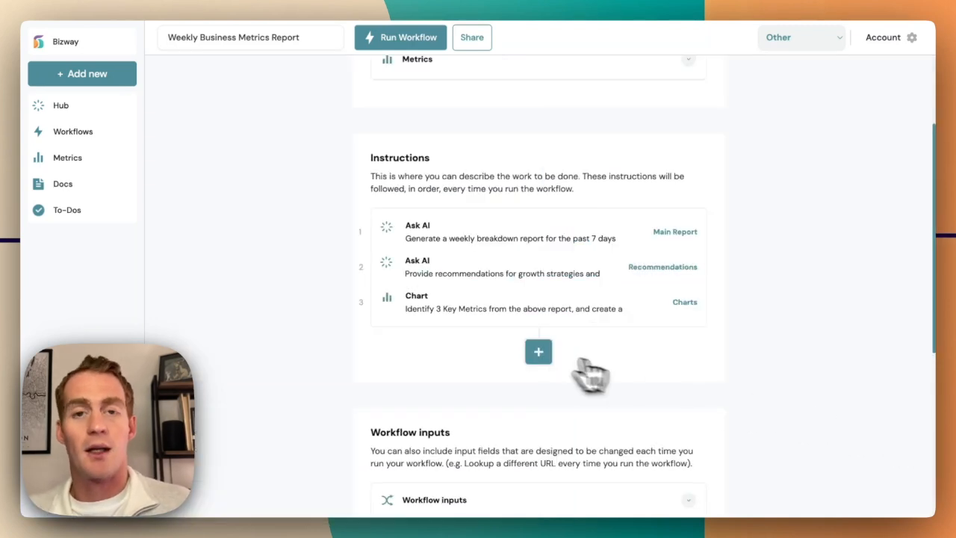
Add a Create To-Dos instruction named To-Dos for 5 actionable to-dos for the upcoming week based on the recommendations
{"action": "left_click", "coordinate": [538, 352]}
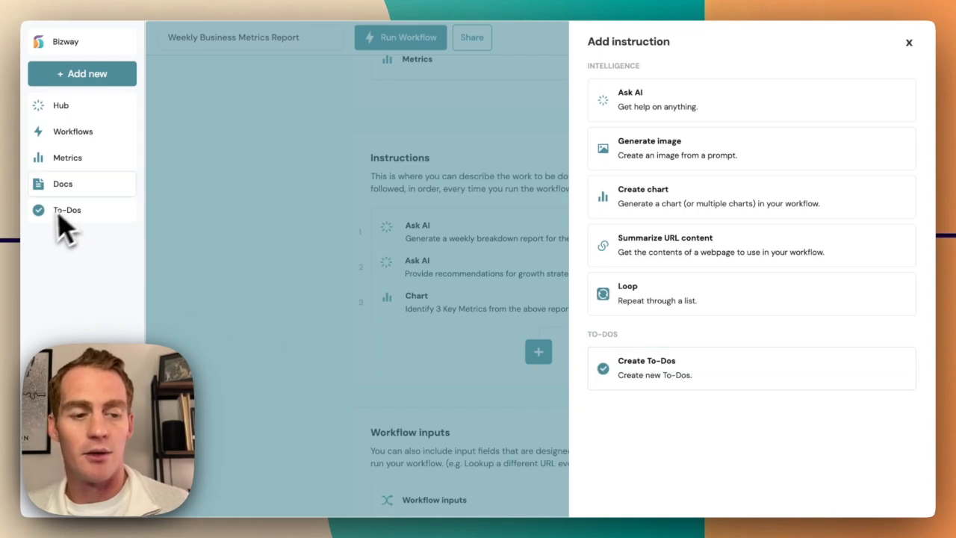
{"action": "left_click", "coordinate": [700, 387]}
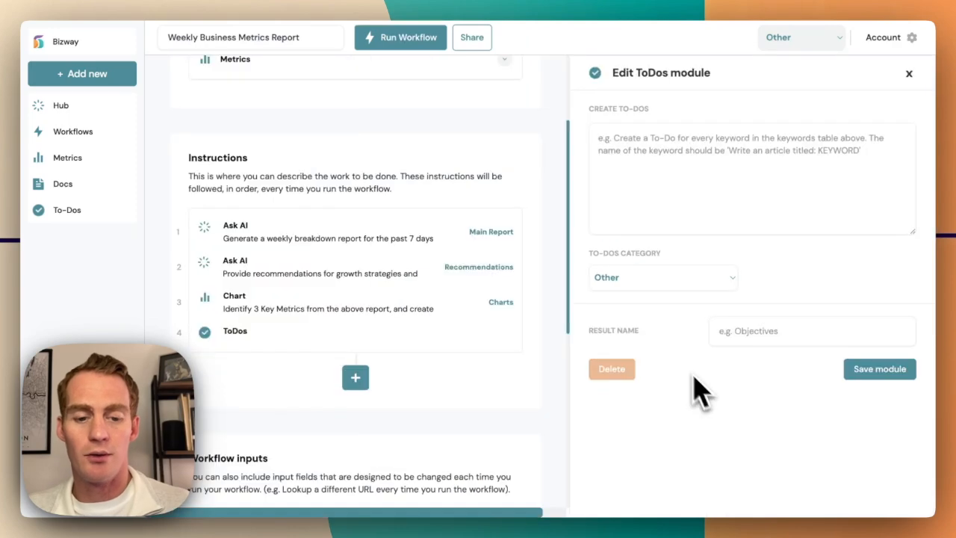
{"action": "type", "text": "Create 5 actionable to-dos for the upcoming week to improve business performance based on the recommendations."}
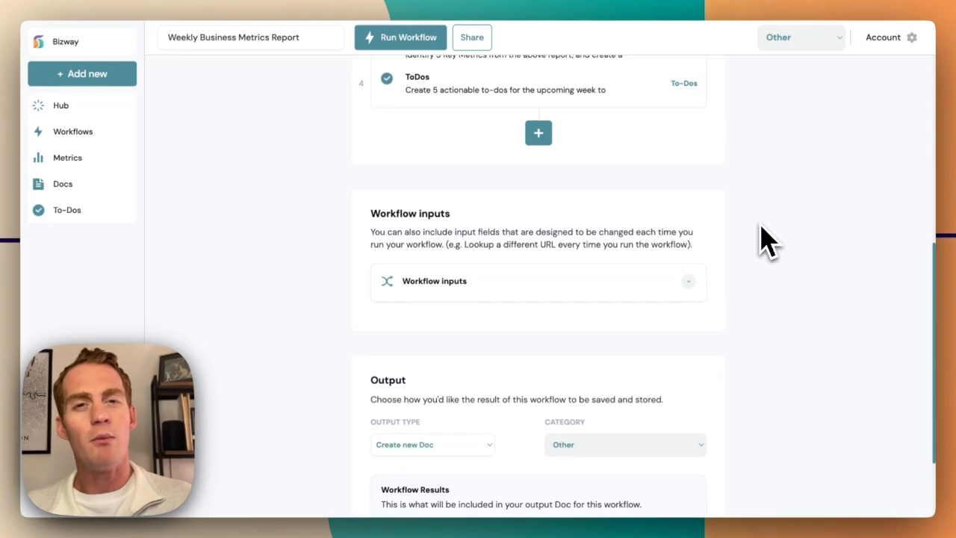
Enable a Text field as a workflow input
{"action": "left_click", "coordinate": [559, 281]}
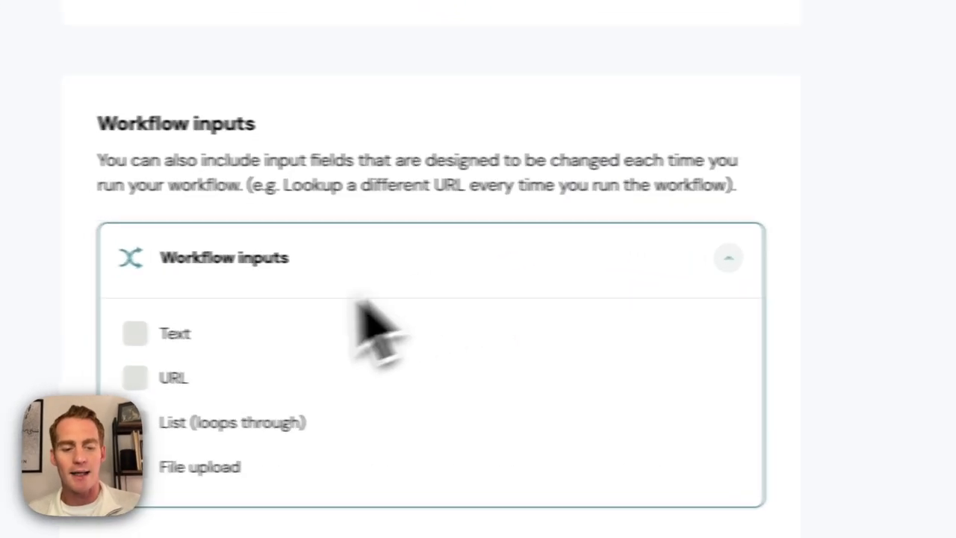
{"action": "left_click", "coordinate": [389, 319]}
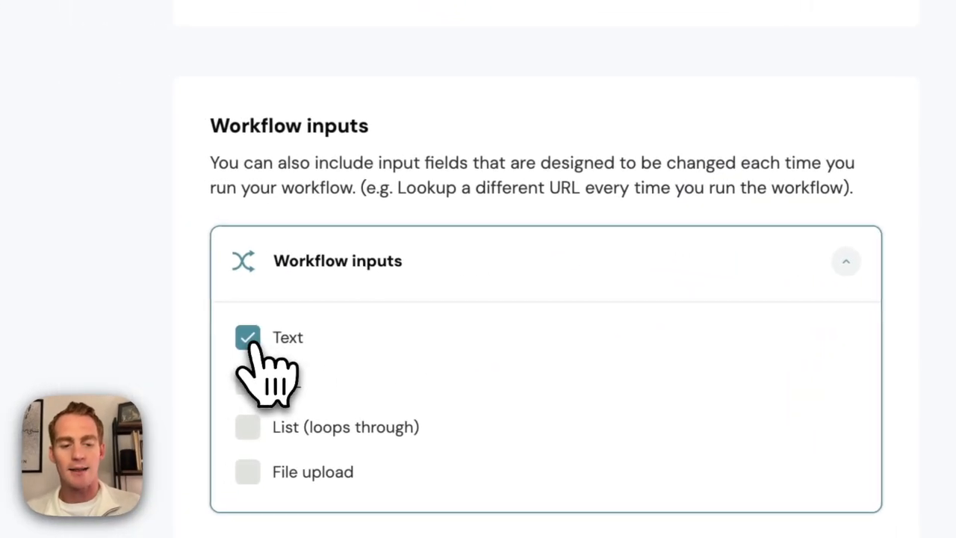
{"action": "left_click", "coordinate": [777, 261]}
{"action": "scroll", "coordinate": [792, 279], "scroll_direction": "up", "scroll_amount": 5}
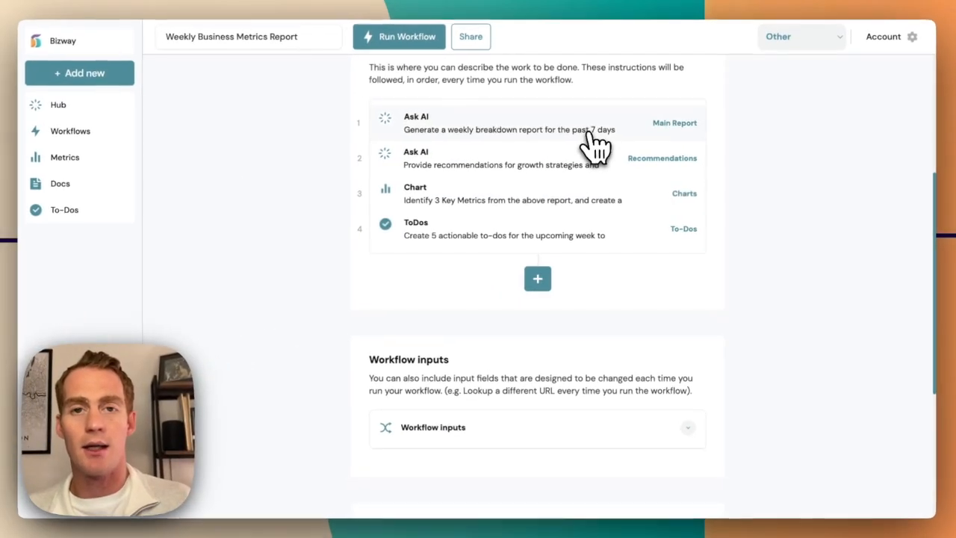
Extend the Main Report instruction with a new paragraph on using the additional text guidance
{"action": "left_click", "coordinate": [595, 138]}
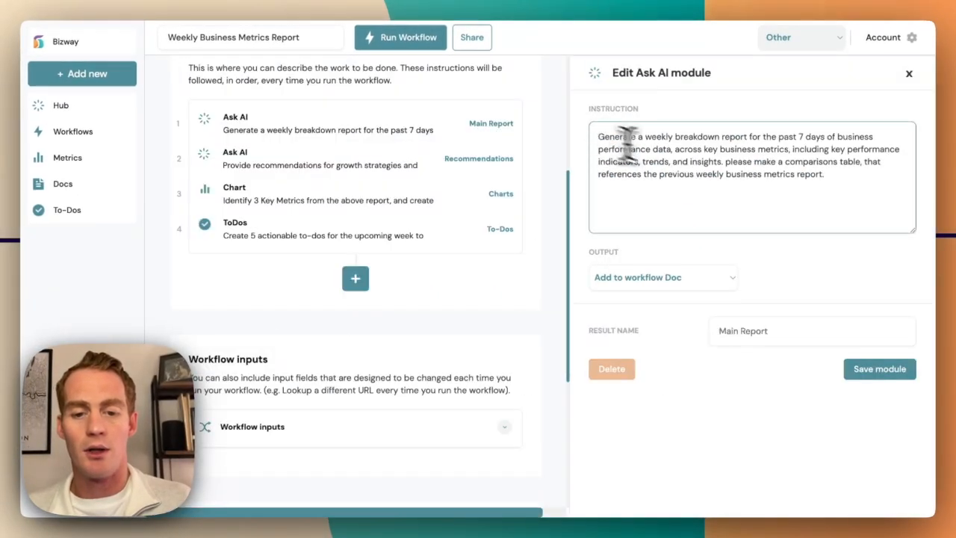
{"action": "left_click", "coordinate": [830, 185]}
{"action": "key", "text": "Return"}
{"action": "key", "text": "Return"}
{"action": "type", "text": "Use the addition"}
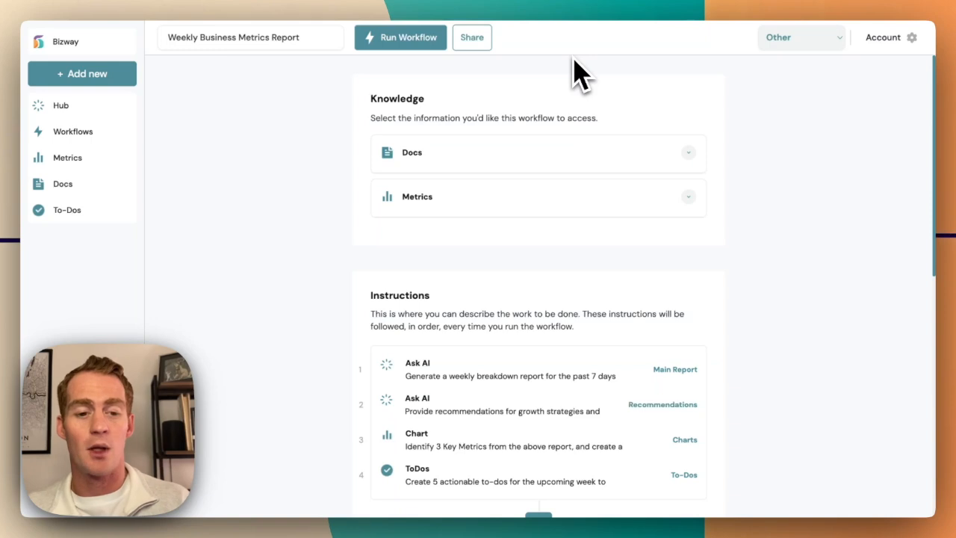
Run the Weekly Business Metrics Report workflow without extra text guidance
{"action": "left_click", "coordinate": [415, 38]}
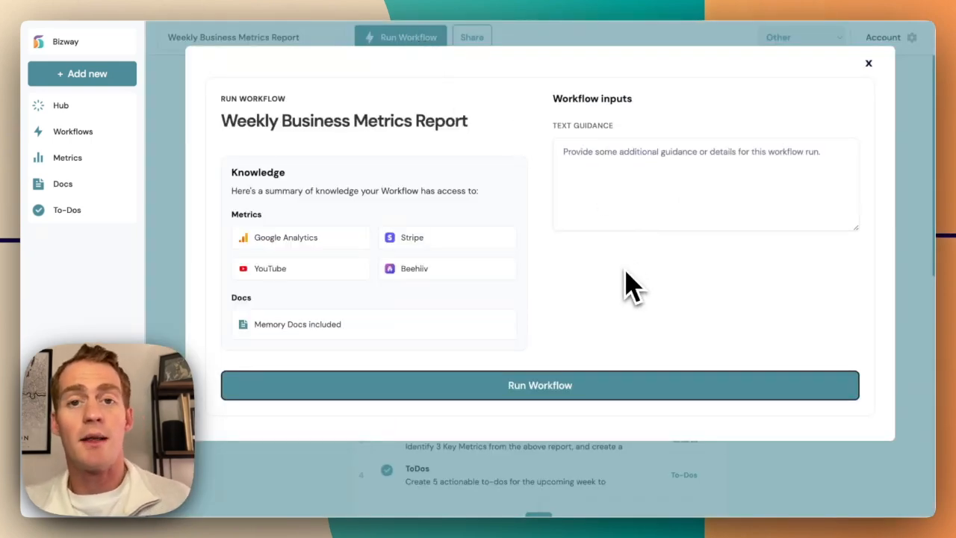
{"action": "left_click", "coordinate": [602, 400]}
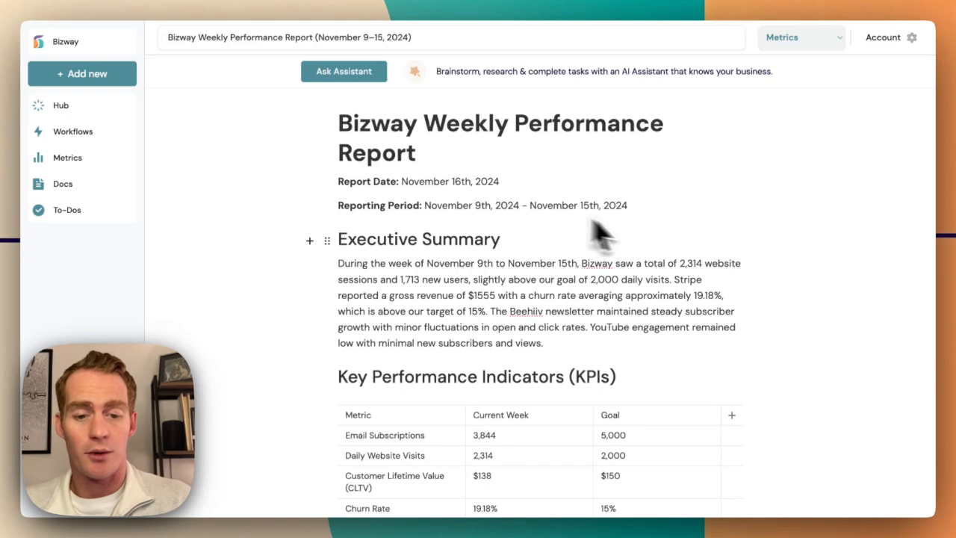
{"action": "key", "text": "Return"}
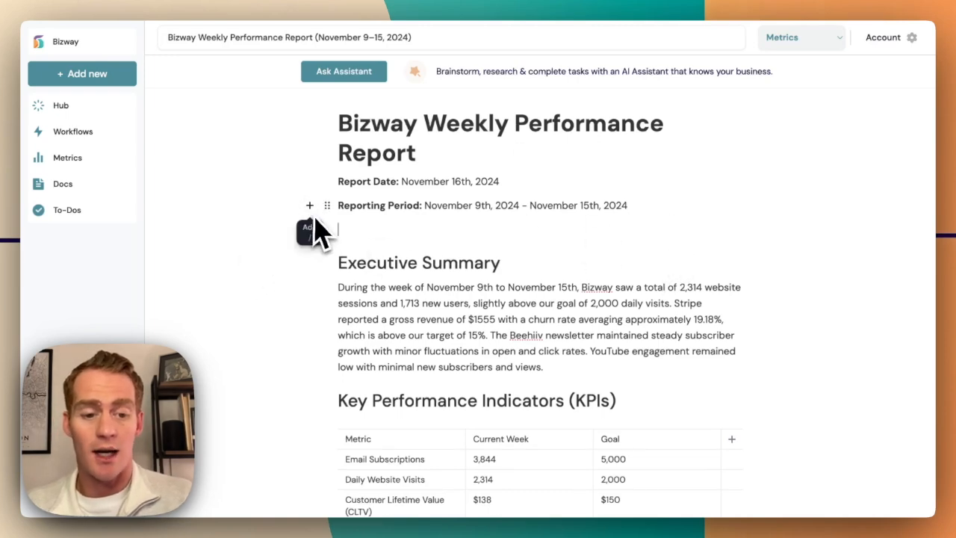
{"action": "type", "text": "/"}
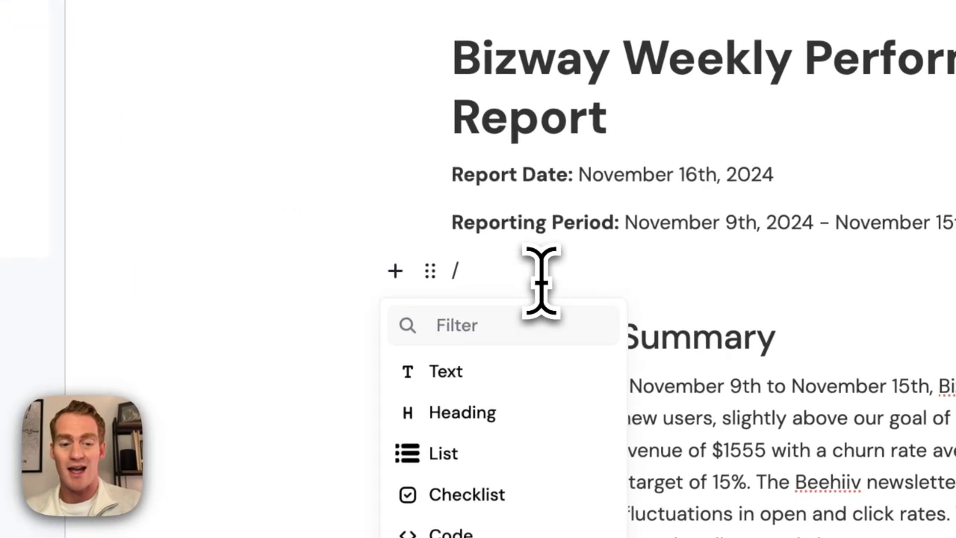
{"action": "key", "text": "Escape"}
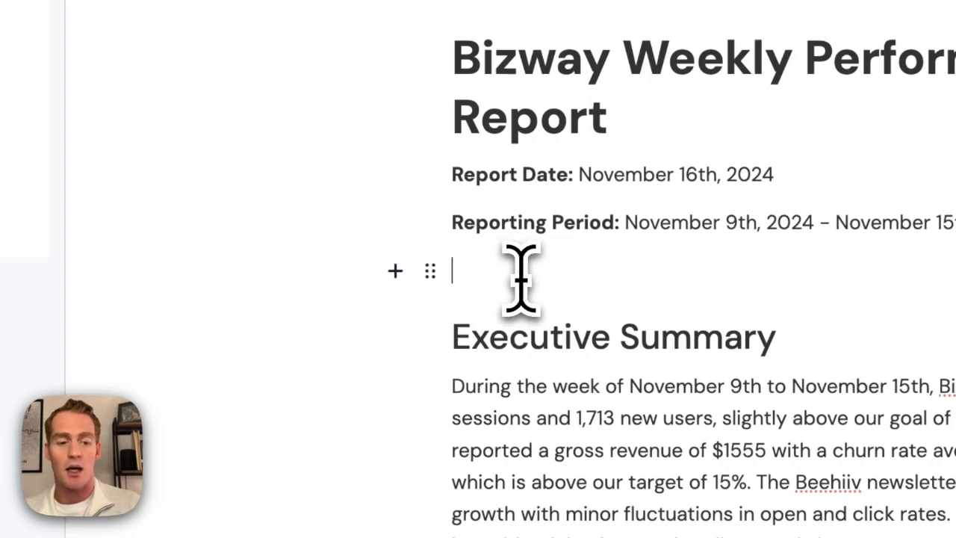
{"action": "key", "text": "BackSpace"}
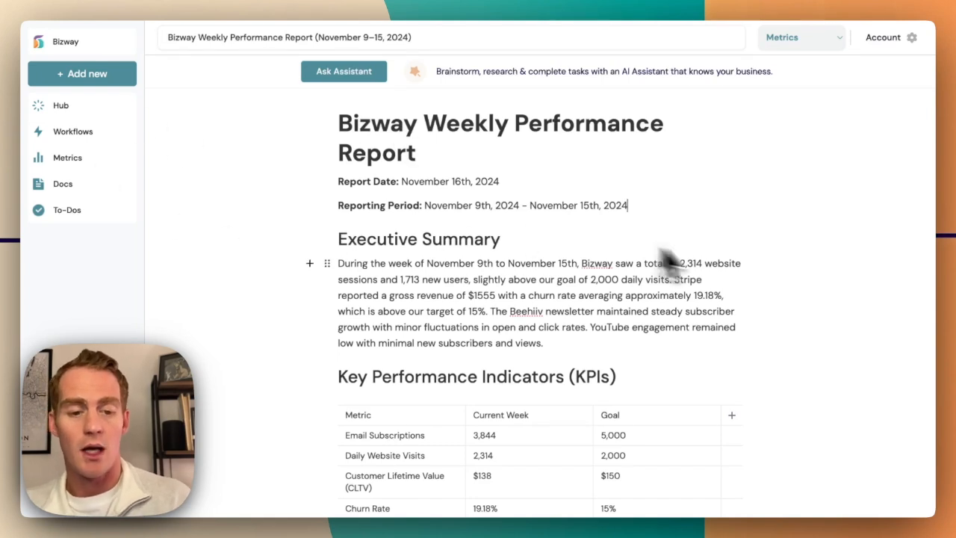
Review the generated weekly performance report from the executive summary through insights, weekly comparison, growth recommendations and charts
{"action": "scroll", "coordinate": [758, 278], "scroll_direction": "down", "scroll_amount": 5}
{"action": "scroll", "coordinate": [762, 286], "scroll_direction": "down", "scroll_amount": 10}
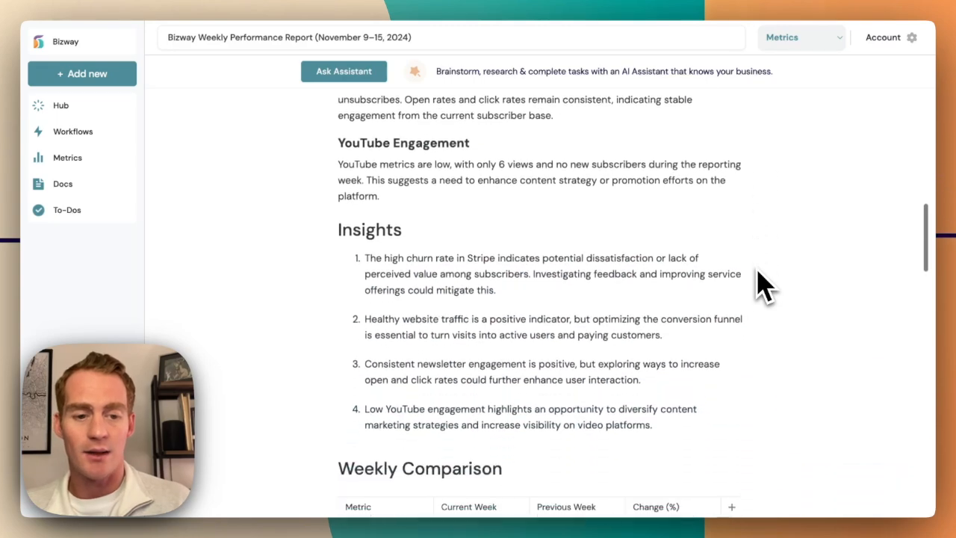
{"action": "scroll", "coordinate": [762, 286], "scroll_direction": "down", "scroll_amount": 5}
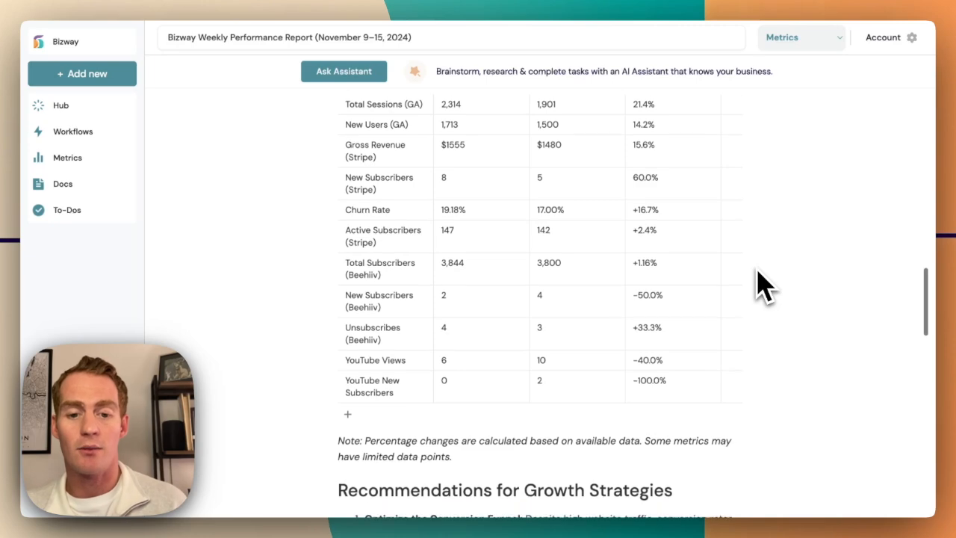
{"action": "scroll", "coordinate": [762, 286], "scroll_direction": "down", "scroll_amount": 1}
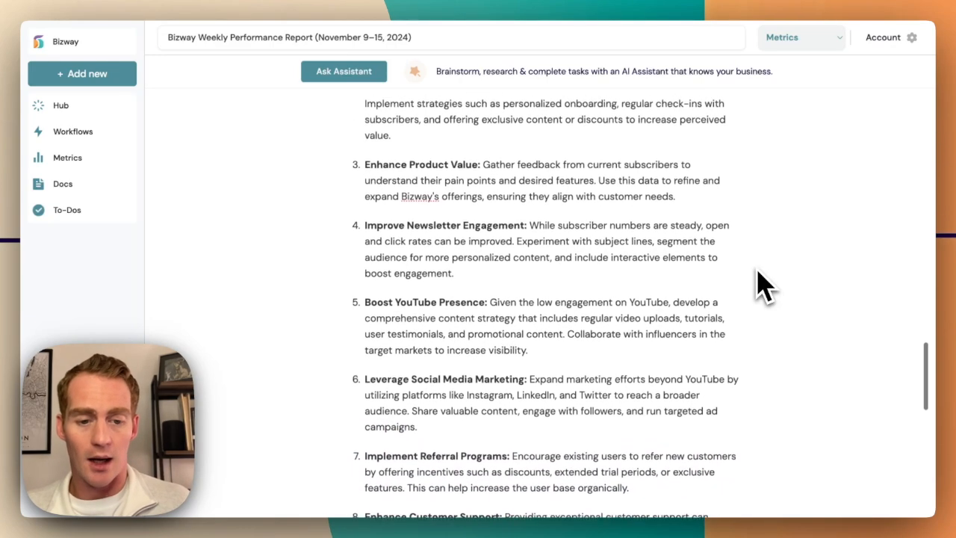
{"action": "scroll", "coordinate": [762, 284], "scroll_direction": "down", "scroll_amount": 4}
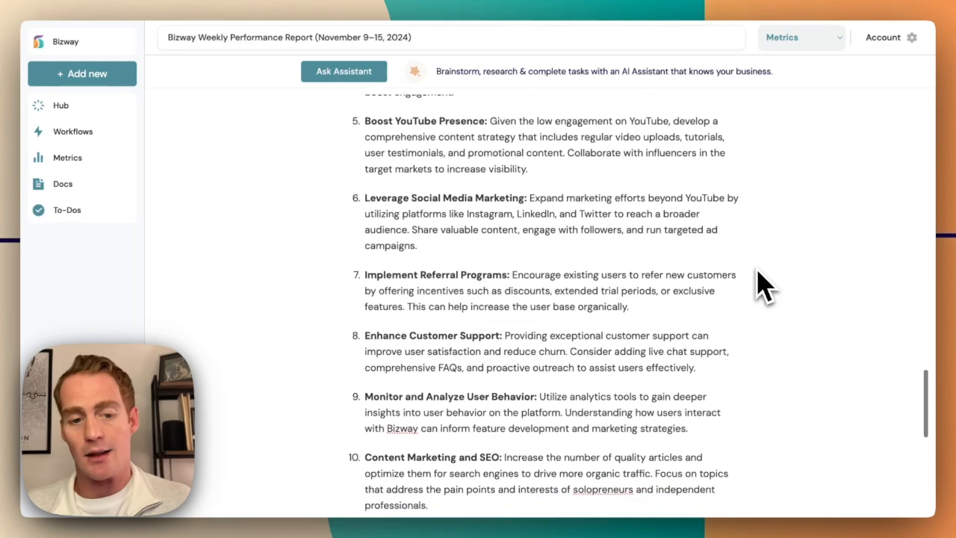
{"action": "scroll", "coordinate": [762, 284], "scroll_direction": "down", "scroll_amount": 3}
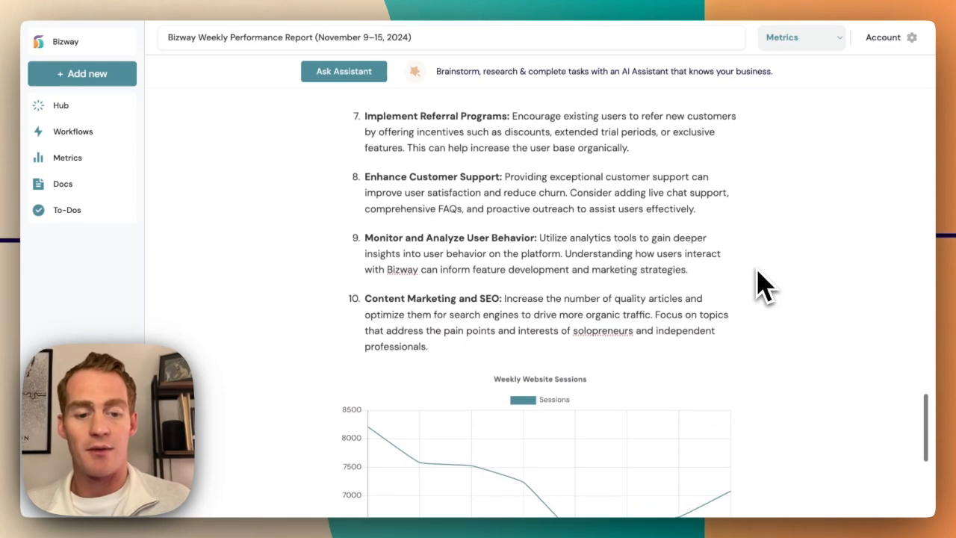
{"action": "scroll", "coordinate": [762, 284], "scroll_direction": "down", "scroll_amount": 1}
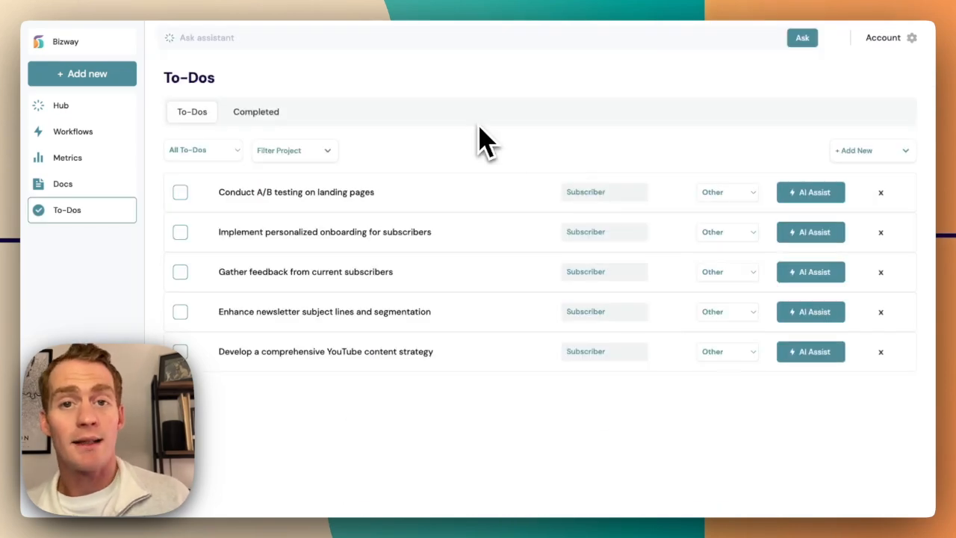
Examine the to-dos the workflow created, from landing page A/B testing to the YouTube content strategy
{"action": "left_click", "coordinate": [300, 196]}
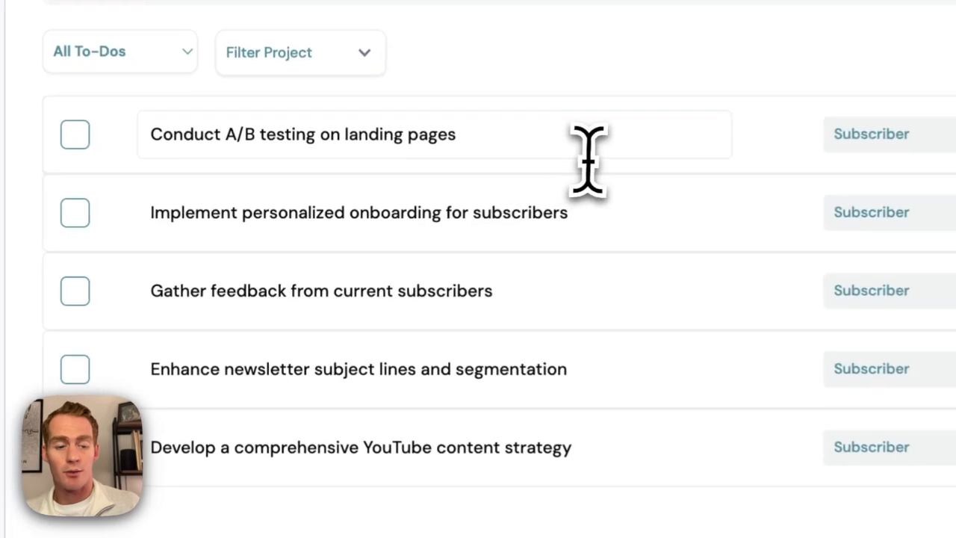
{"action": "left_click", "coordinate": [409, 198]}
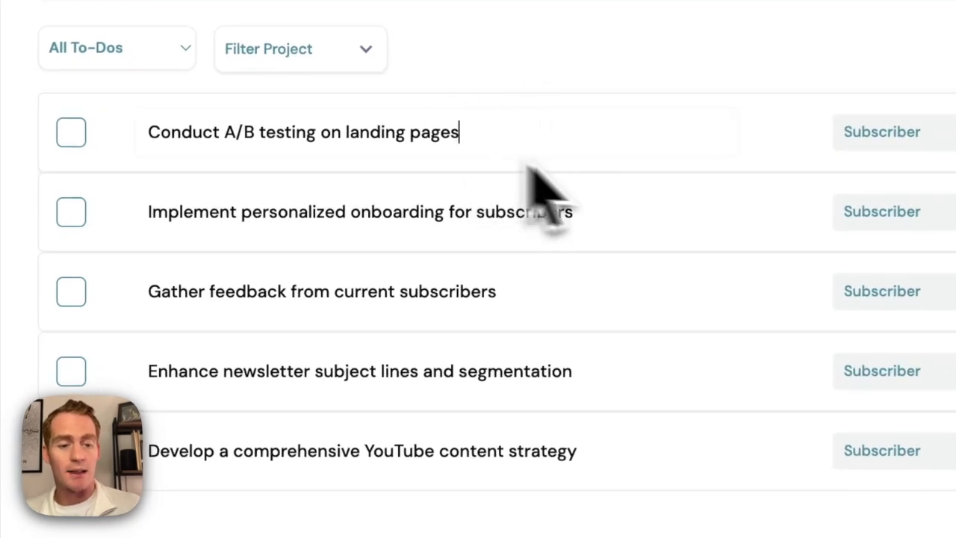
{"action": "left_click", "coordinate": [620, 220]}
{"action": "left_click", "coordinate": [617, 432]}
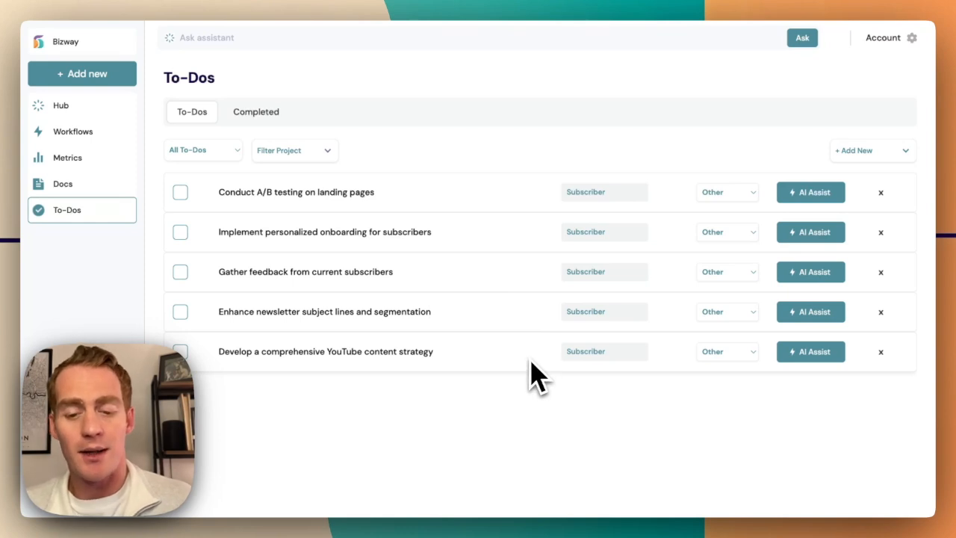
Run AI Assist on the to-do "Develop a comprehensive YouTube content strategy" and review the resulting document
{"action": "left_click", "coordinate": [821, 353]}
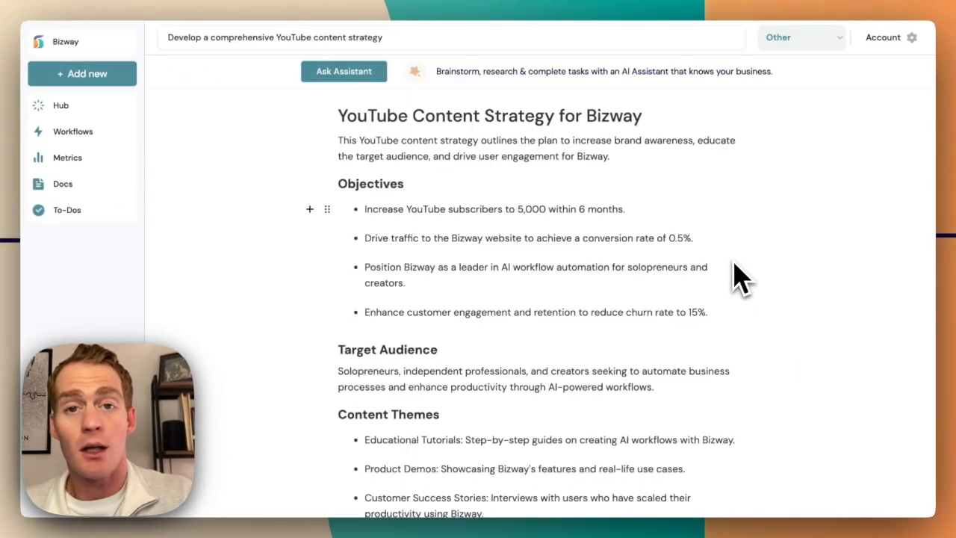
{"action": "scroll", "coordinate": [736, 265], "scroll_direction": "down", "scroll_amount": 10}
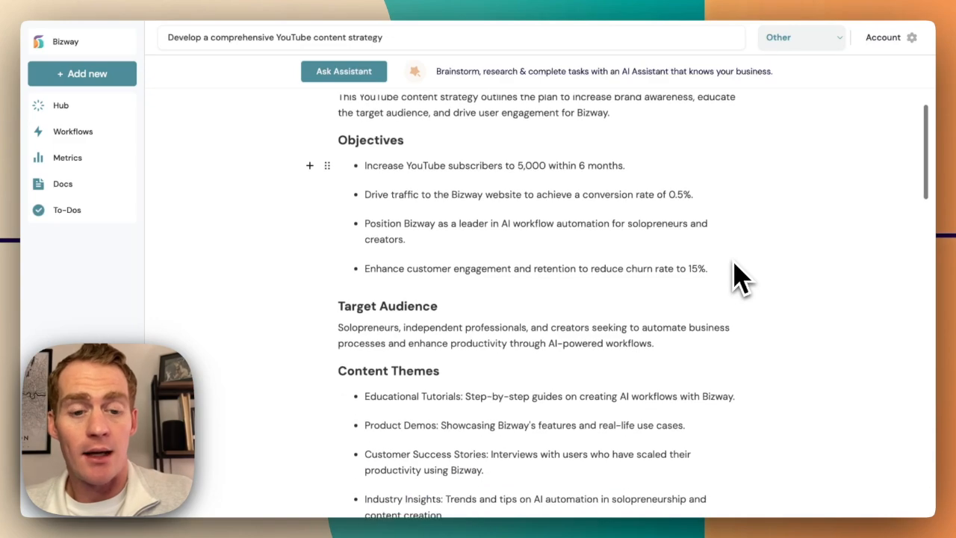
{"action": "scroll", "coordinate": [736, 265], "scroll_direction": "down", "scroll_amount": 10}
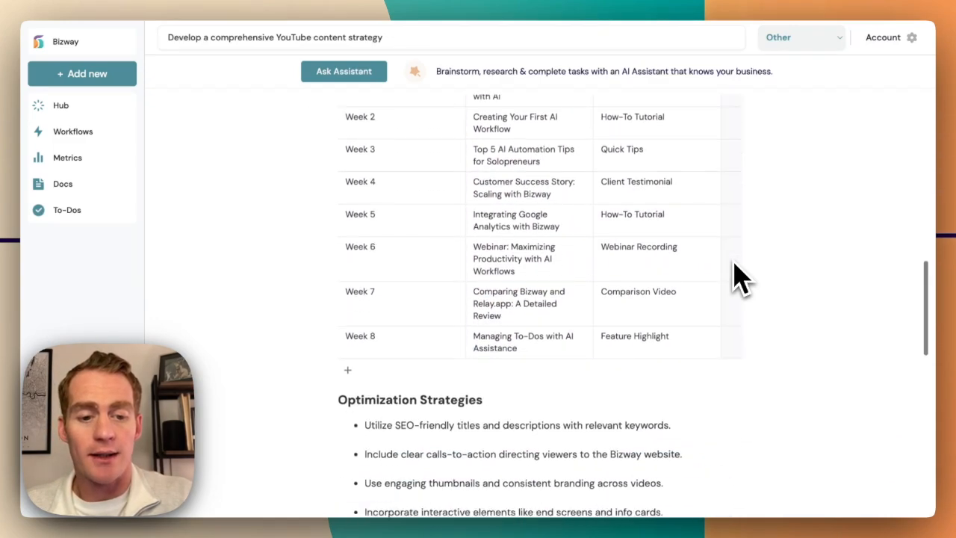
{"action": "scroll", "coordinate": [736, 276], "scroll_direction": "up", "scroll_amount": 15}
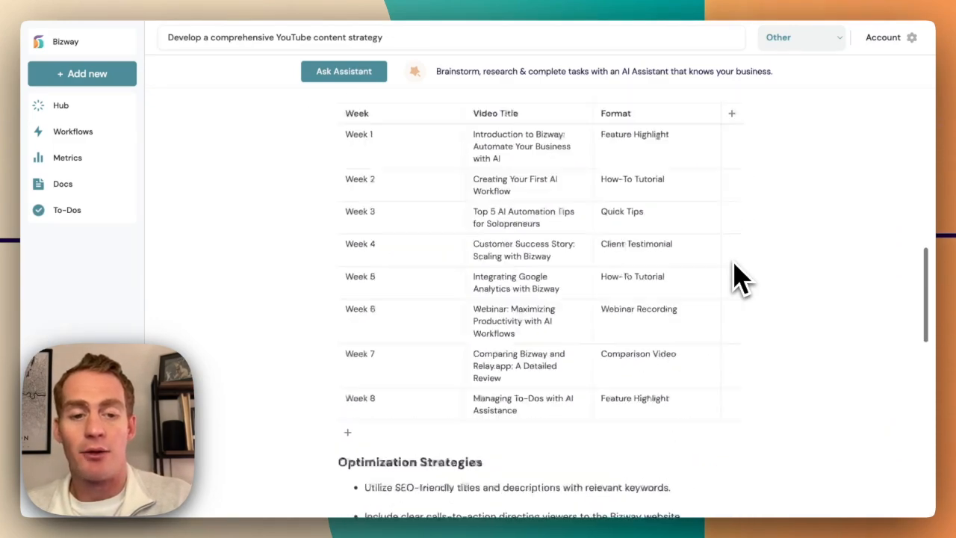